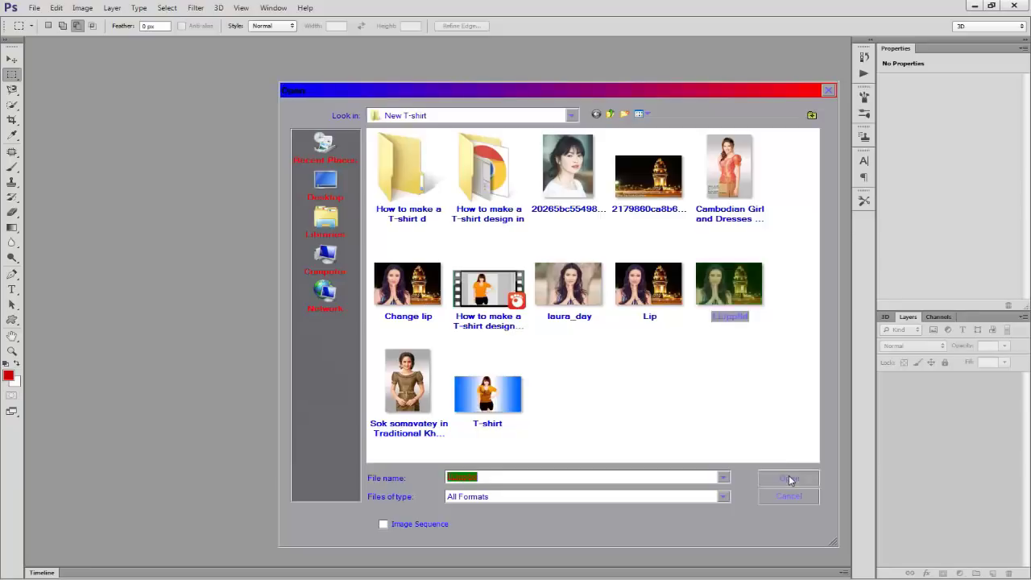
Select the woman's lips by tracing their outline with the Polygonal Lasso tool
scroll(464, 398, "up", 4)
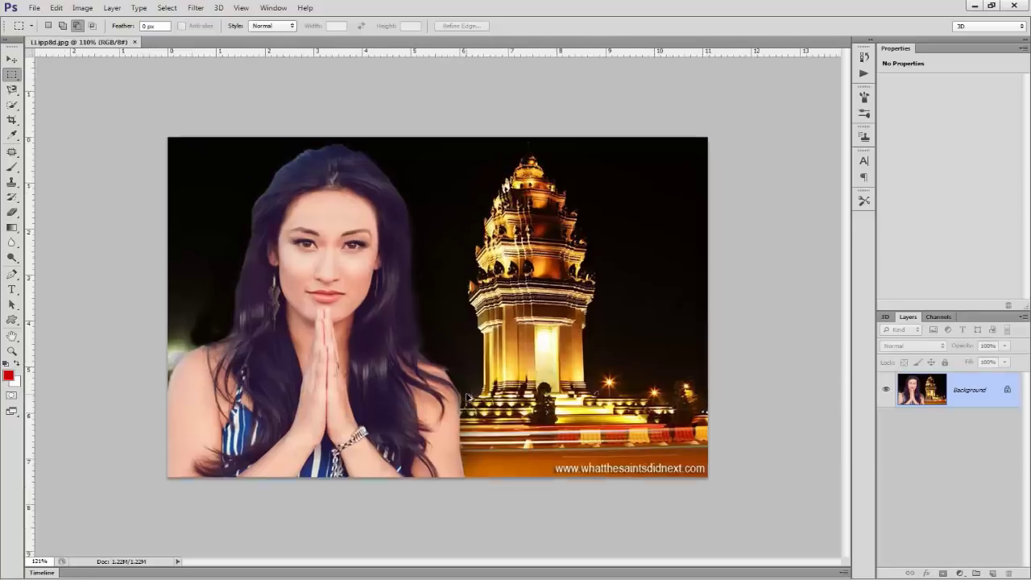
scroll(469, 396, "up", 3)
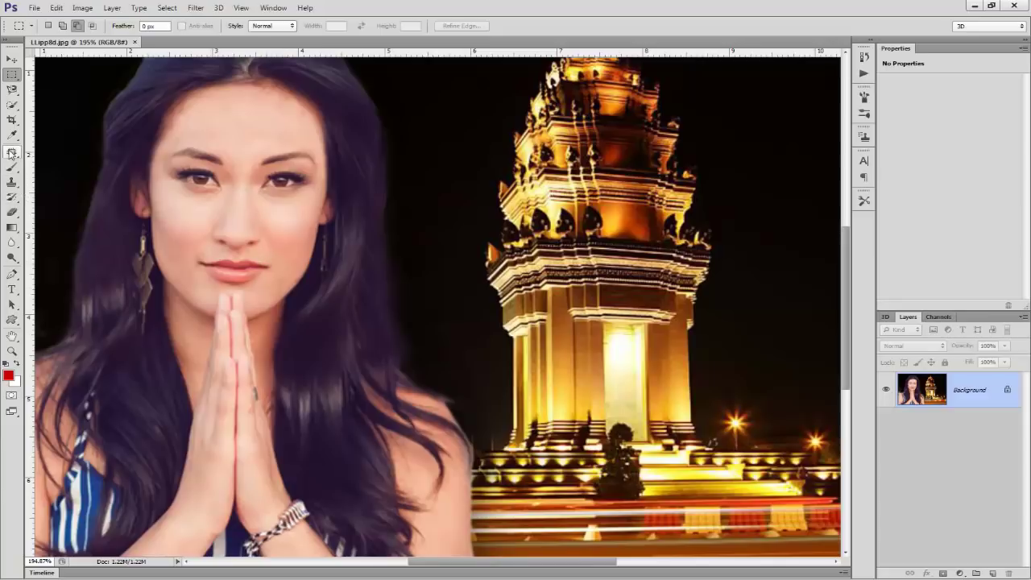
left_click(12, 92)
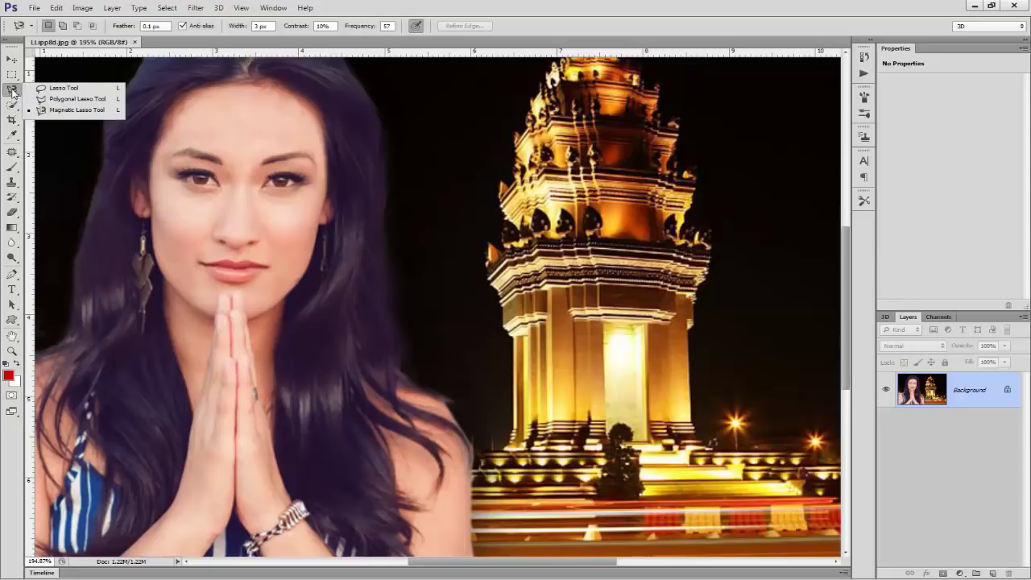
left_click(64, 99)
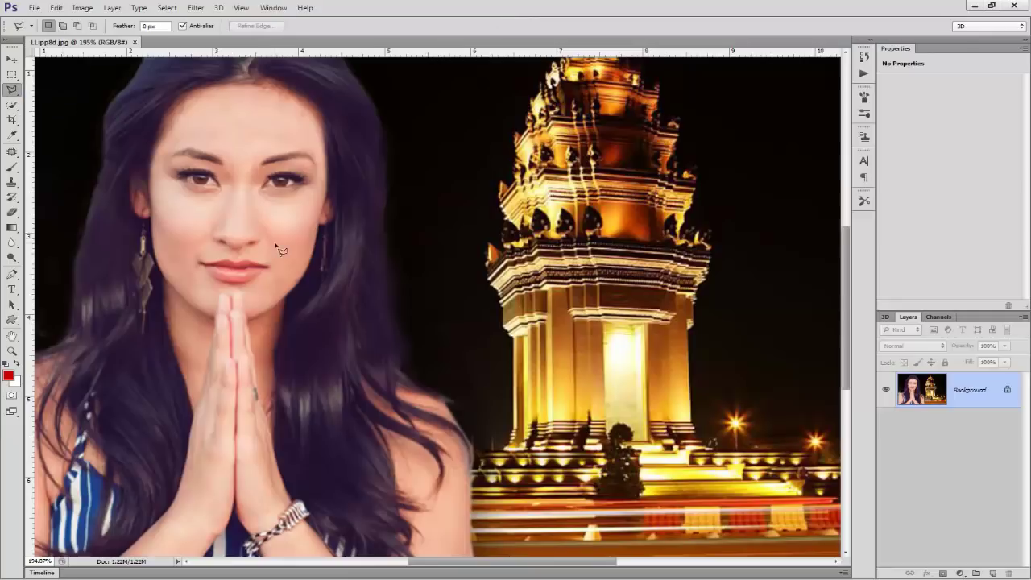
left_click(204, 265)
left_click(202, 263)
left_click(12, 59)
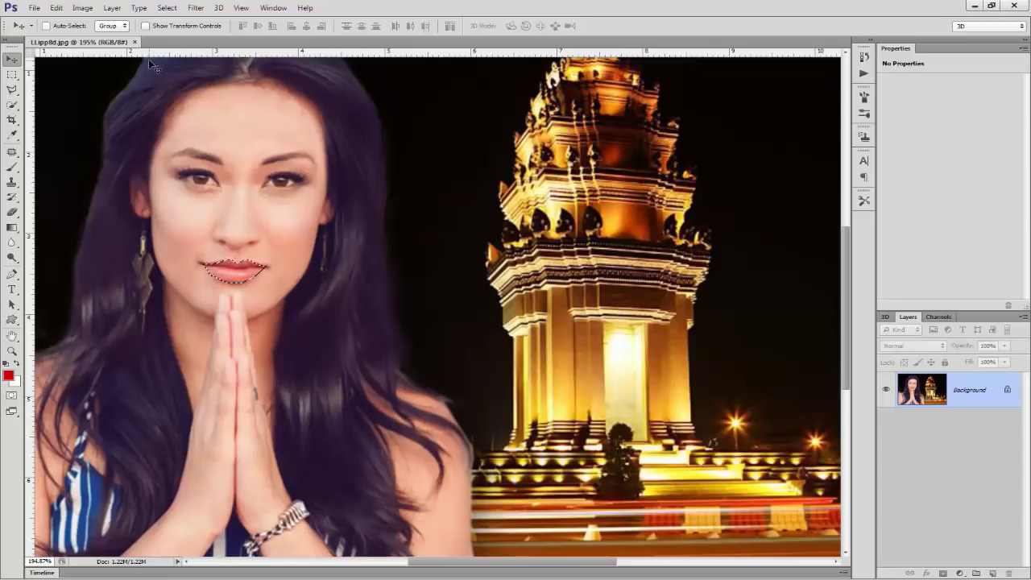
Save the lip selection as a new channel named "Lips"
left_click(166, 9)
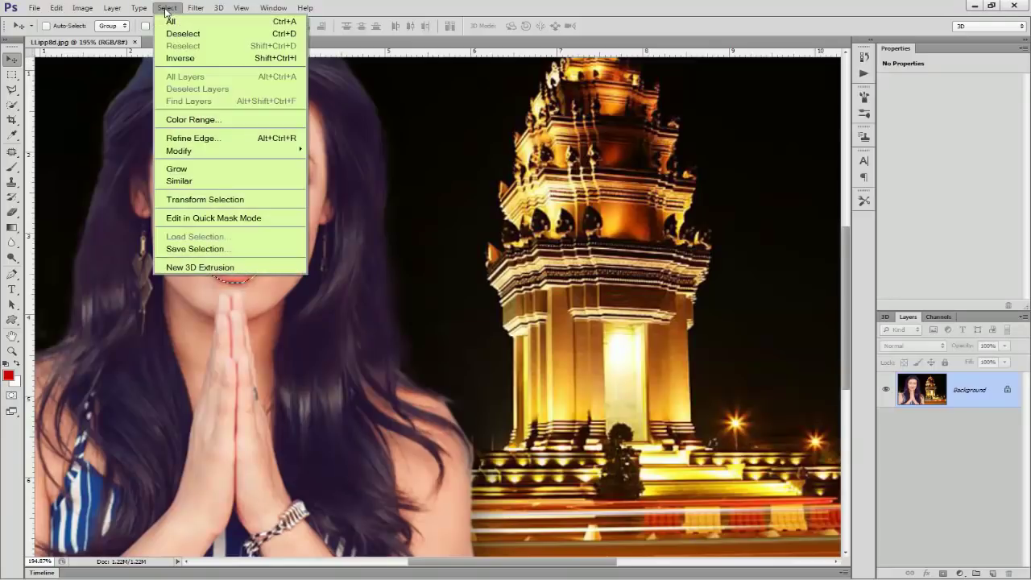
left_click(211, 249)
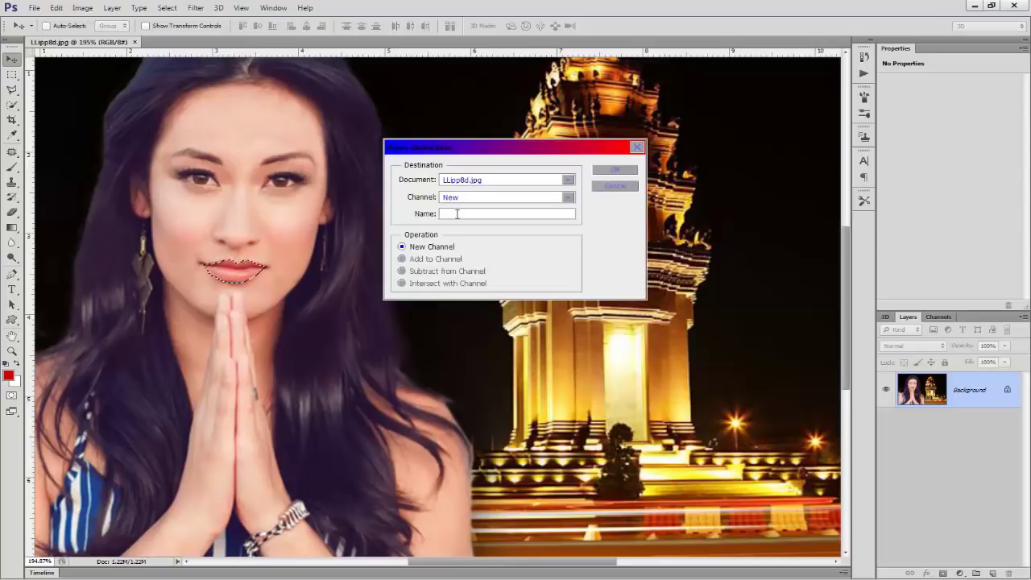
type("Lips")
left_click(629, 171)
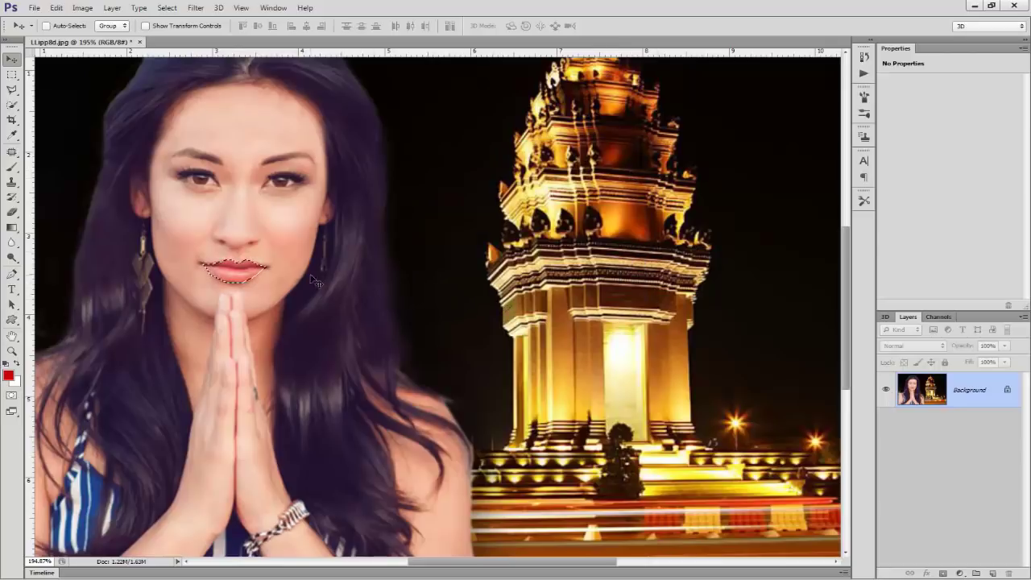
Add a Solid Color fill layer over the lip selection in magenta with hue 315°, saturation 100% and brightness 80%
scroll(326, 364, "up", 3)
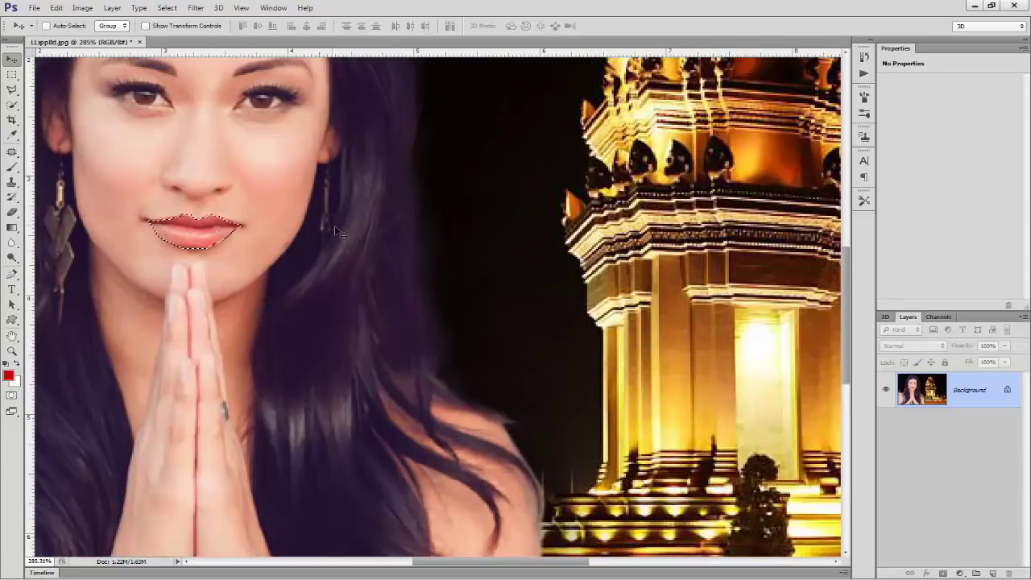
left_click_drag(315, 182, 468, 350)
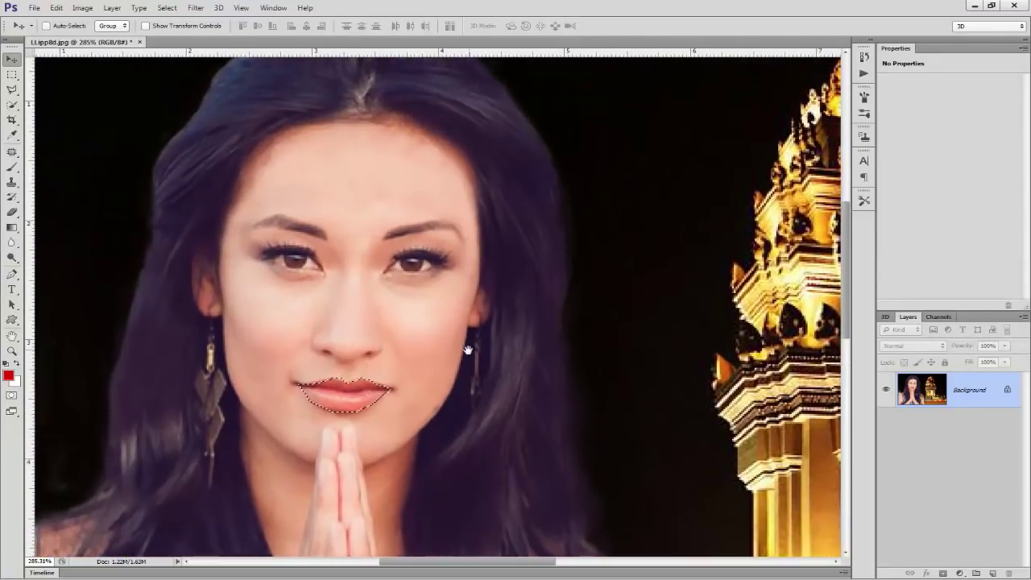
left_click_drag(442, 288, 463, 308)
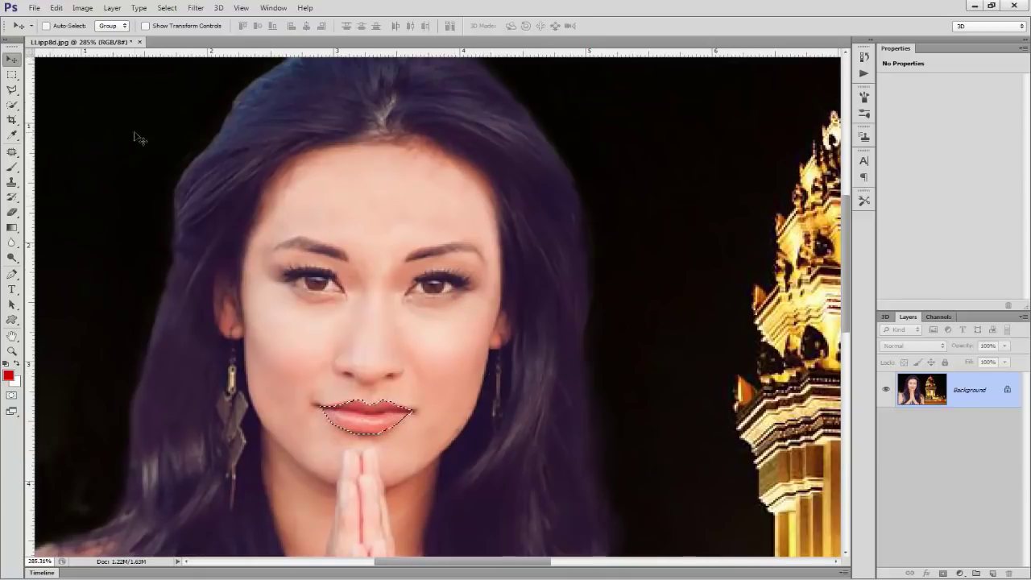
left_click(960, 573)
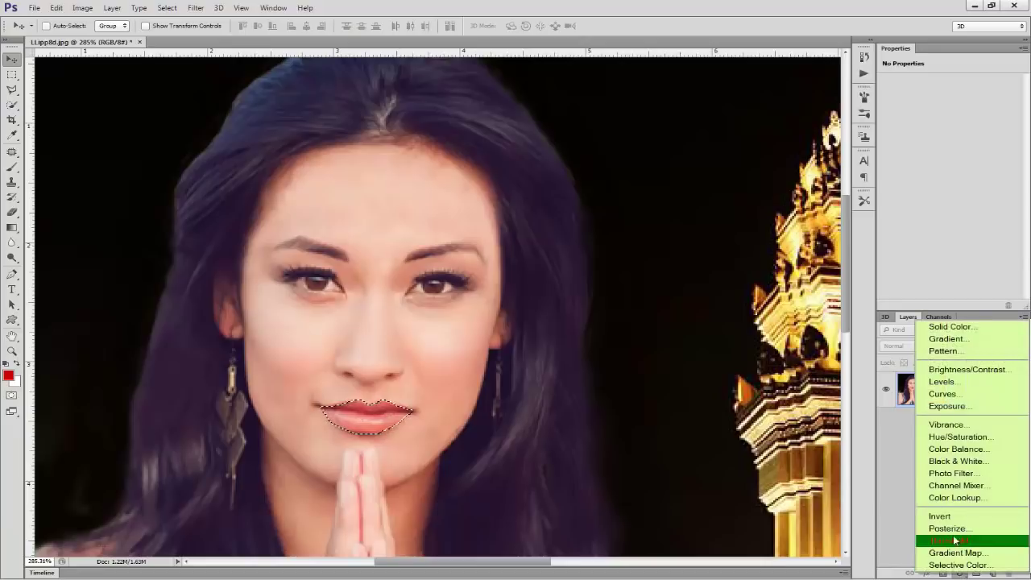
left_click(956, 327)
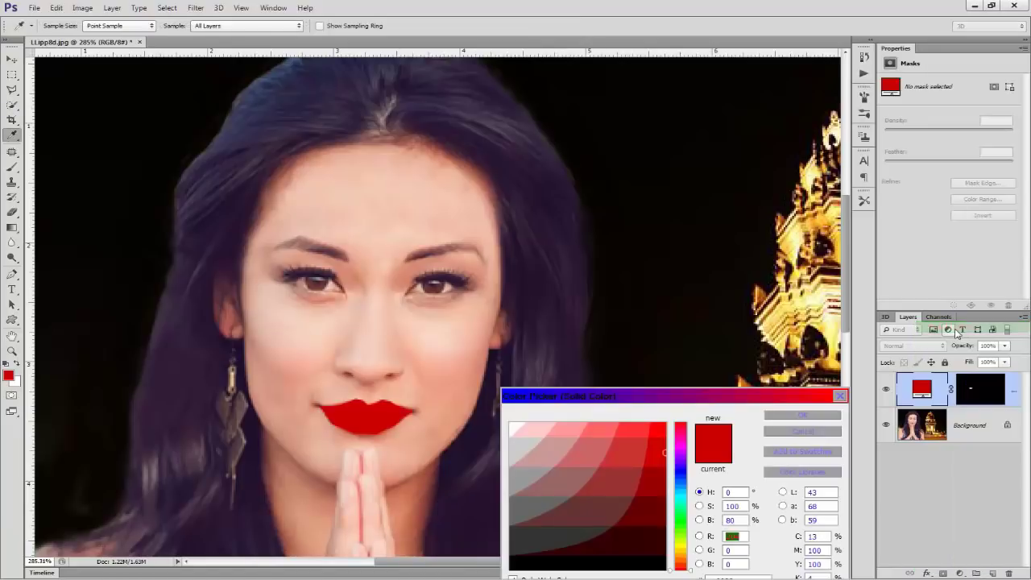
left_click(633, 428)
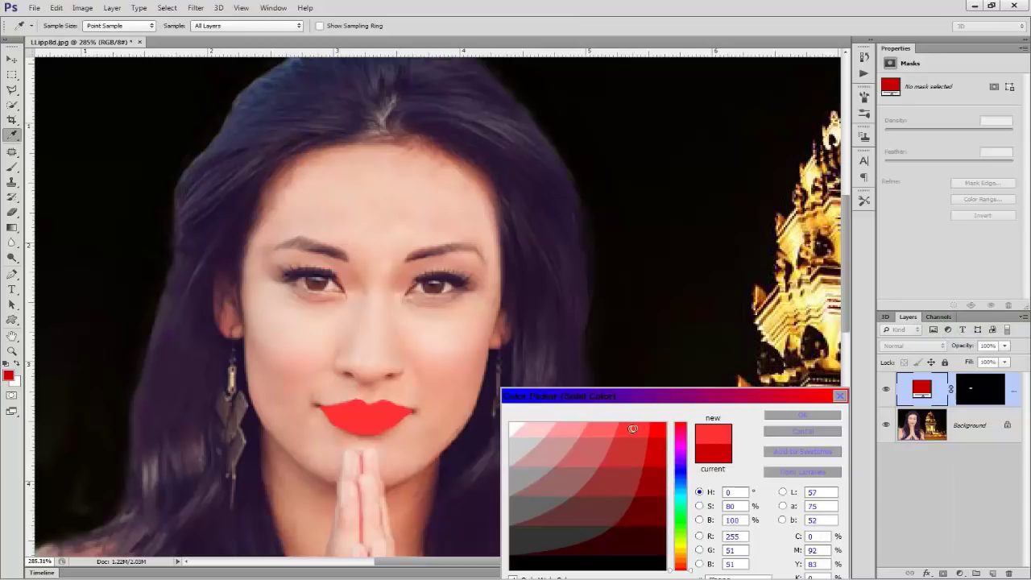
left_click(628, 462)
left_click(588, 457)
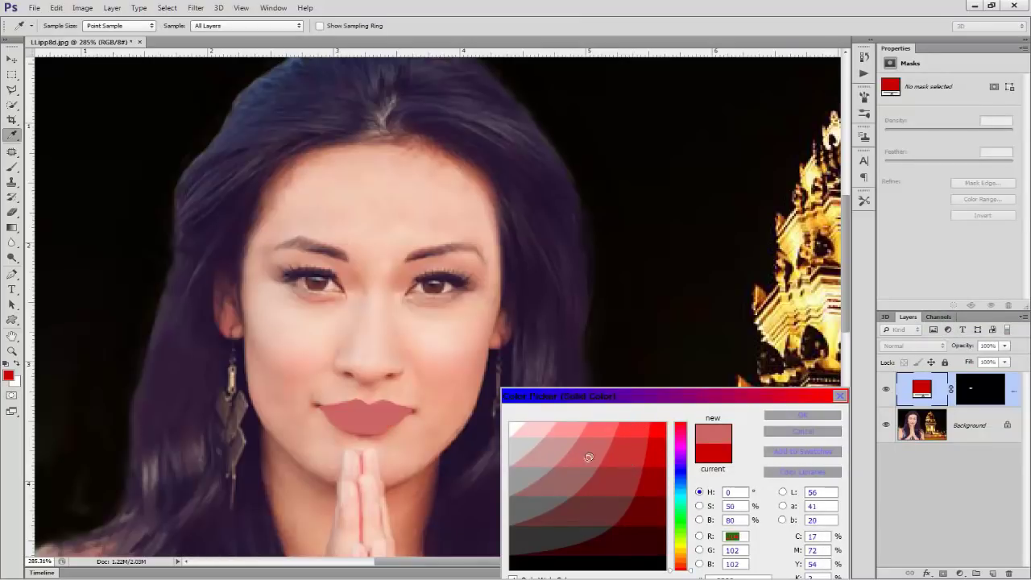
left_click(652, 460)
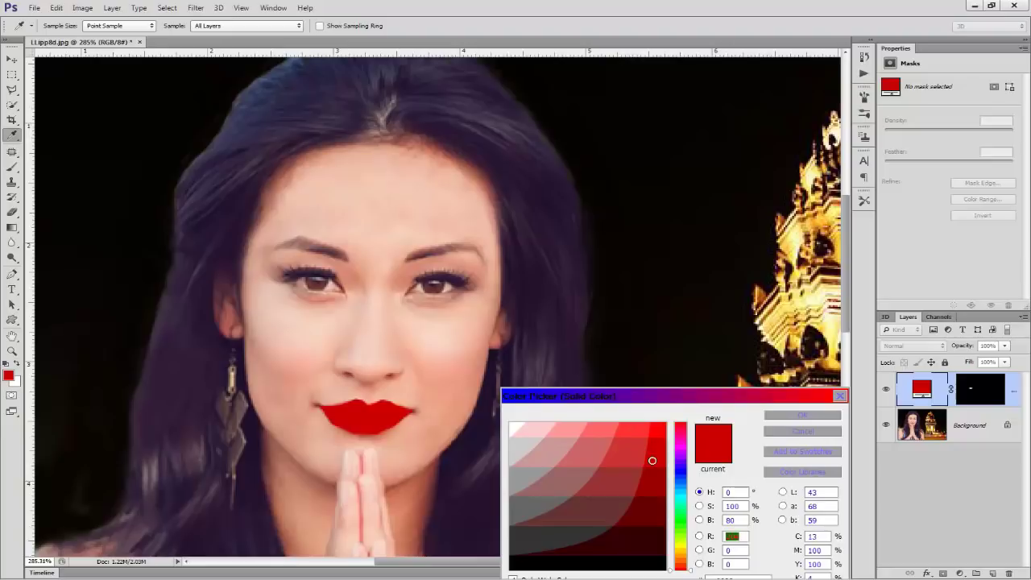
left_click(683, 448)
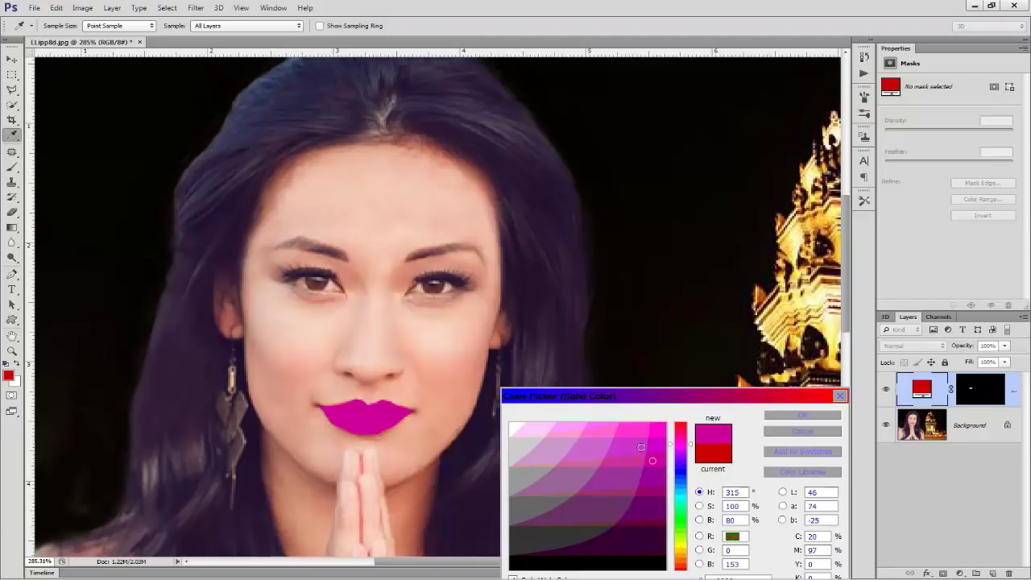
left_click(803, 415)
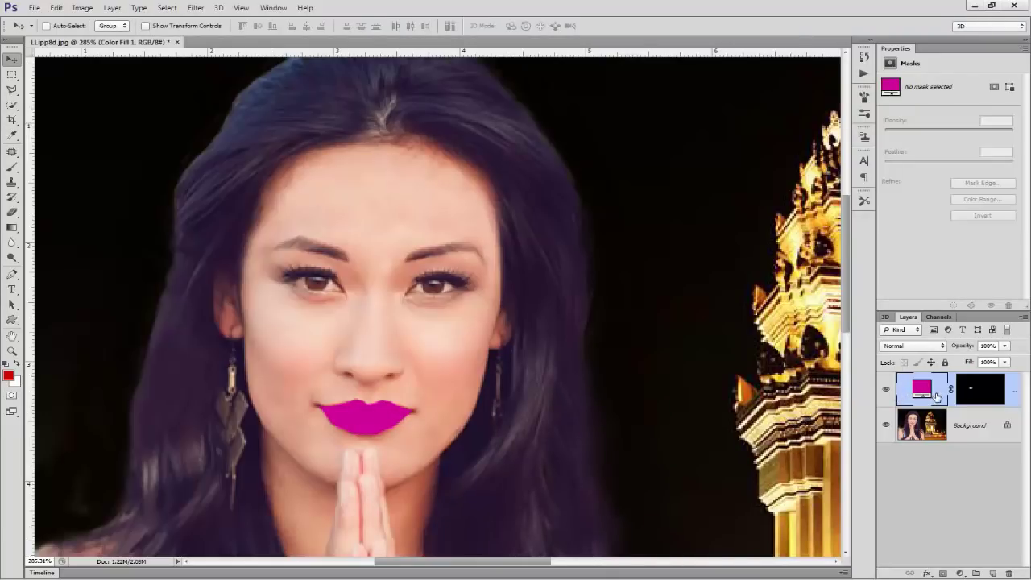
Set the lip fill layer's blend mode to Vivid Light and its opacity to 41%
left_click(941, 346)
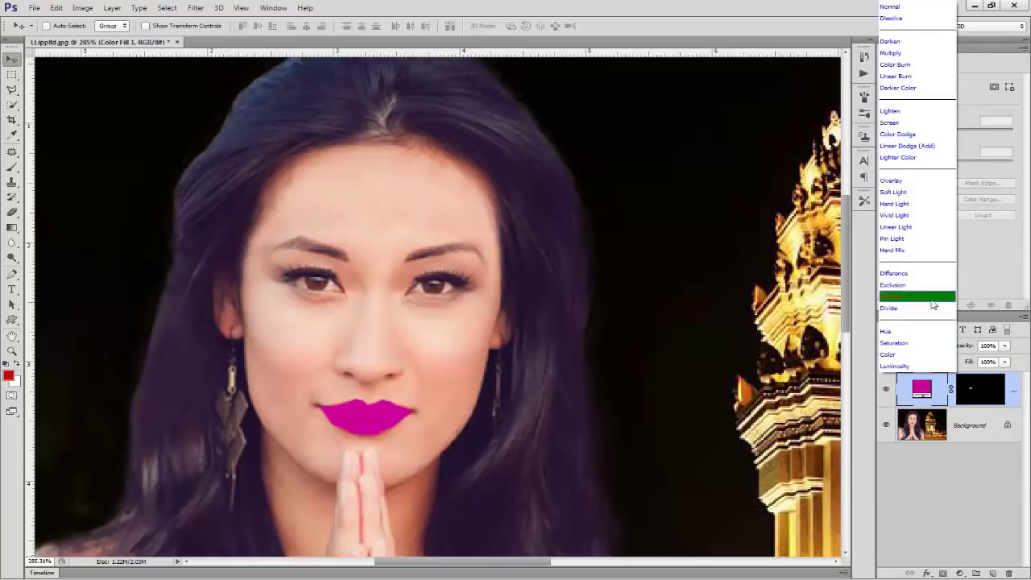
left_click(913, 216)
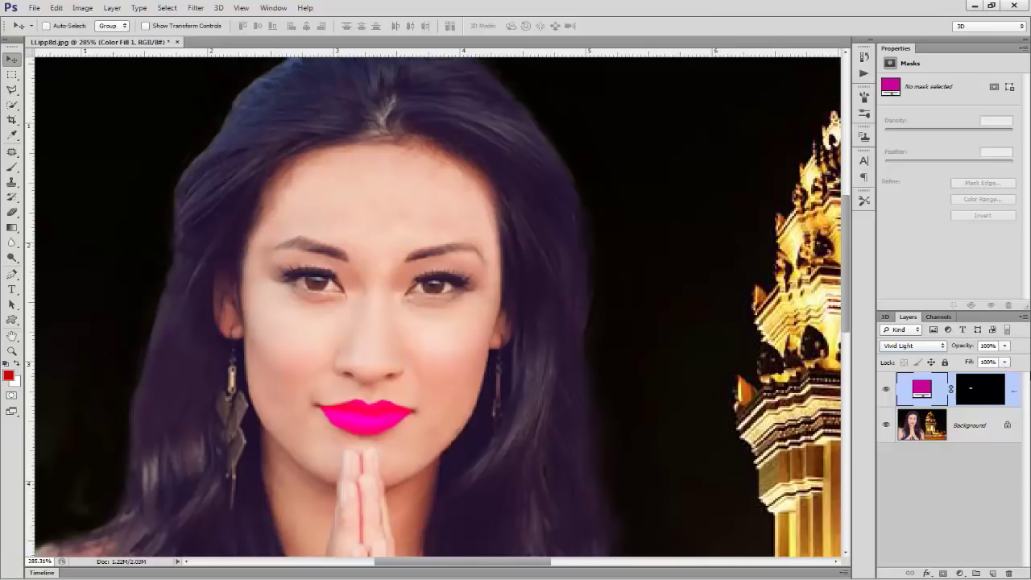
left_click(1006, 346)
left_click_drag(1003, 360, 970, 364)
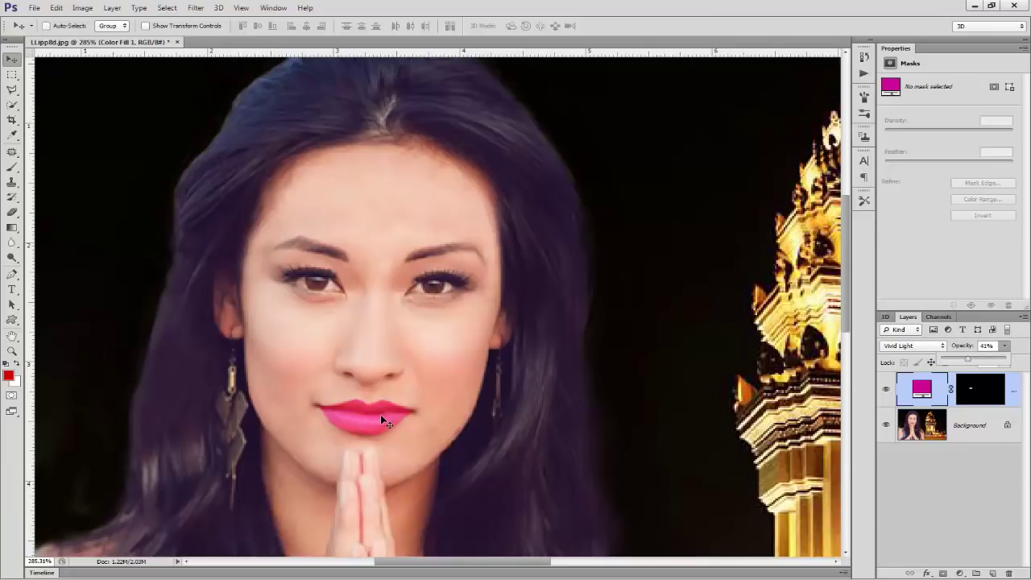
Try several pink, orange and red shades on the lip fill layer and set its color to dark red 993333
double_click(921, 389)
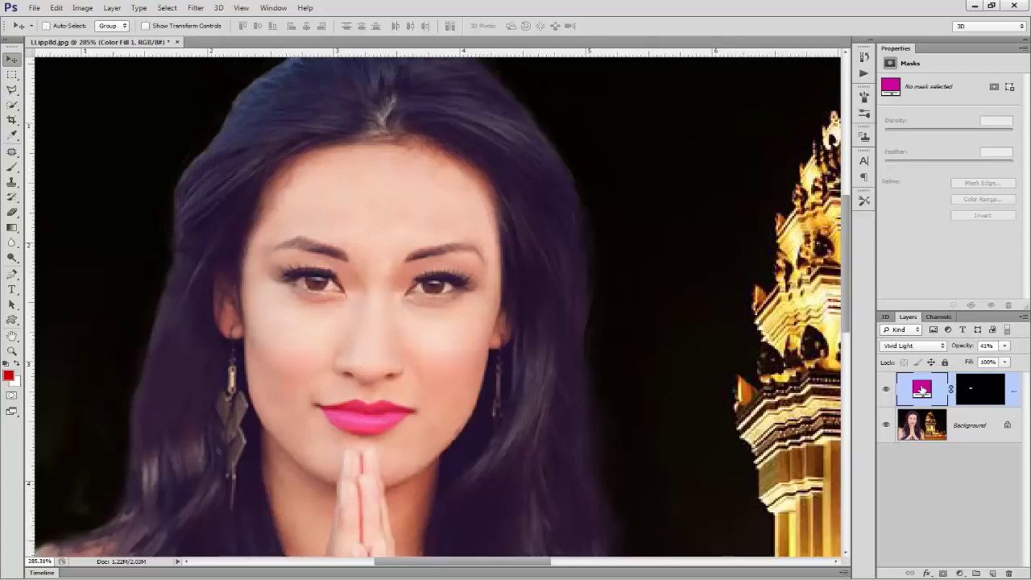
left_click_drag(769, 397, 842, 355)
left_click(692, 419)
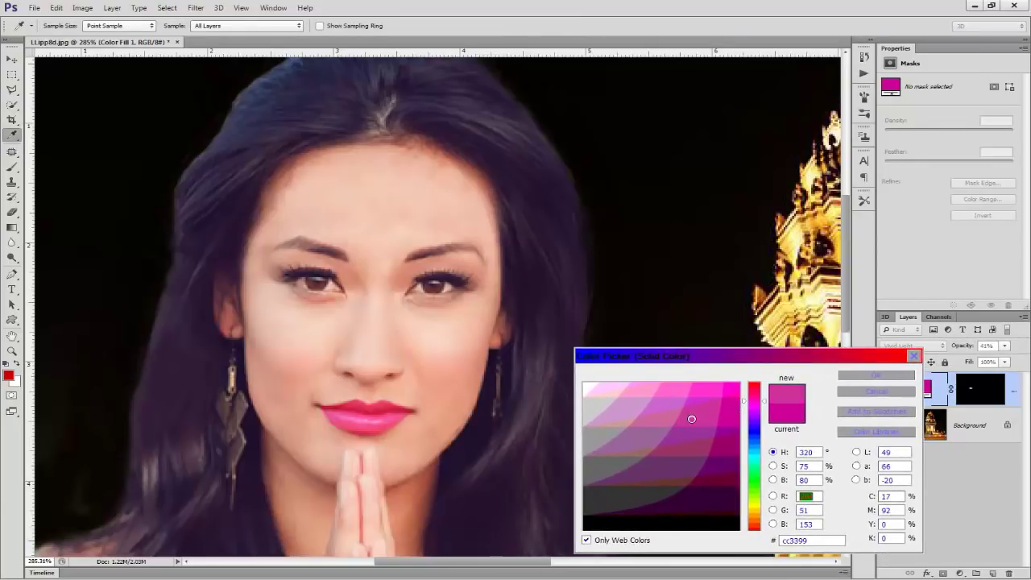
left_click(730, 398)
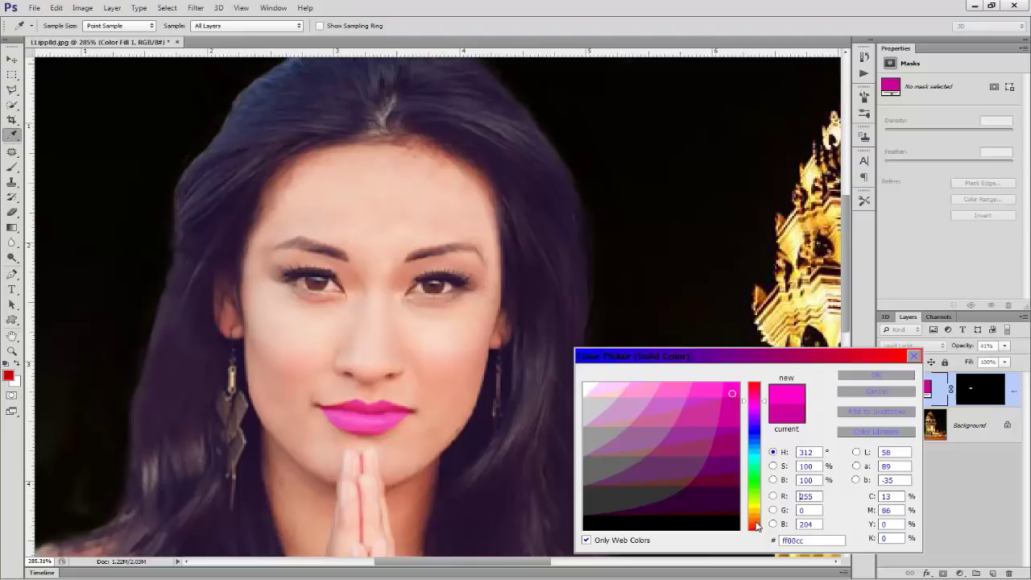
left_click(755, 527)
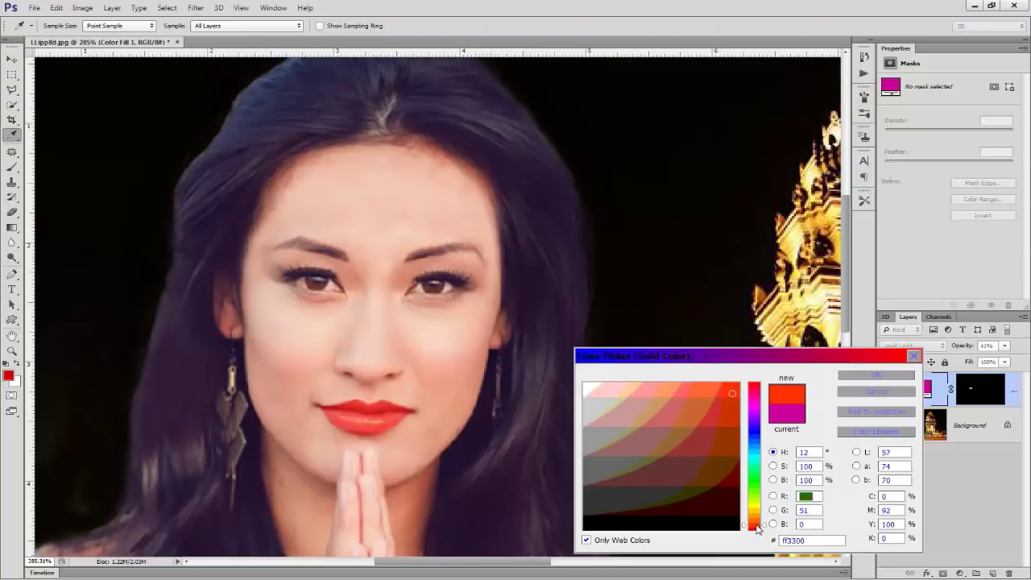
left_click(728, 415)
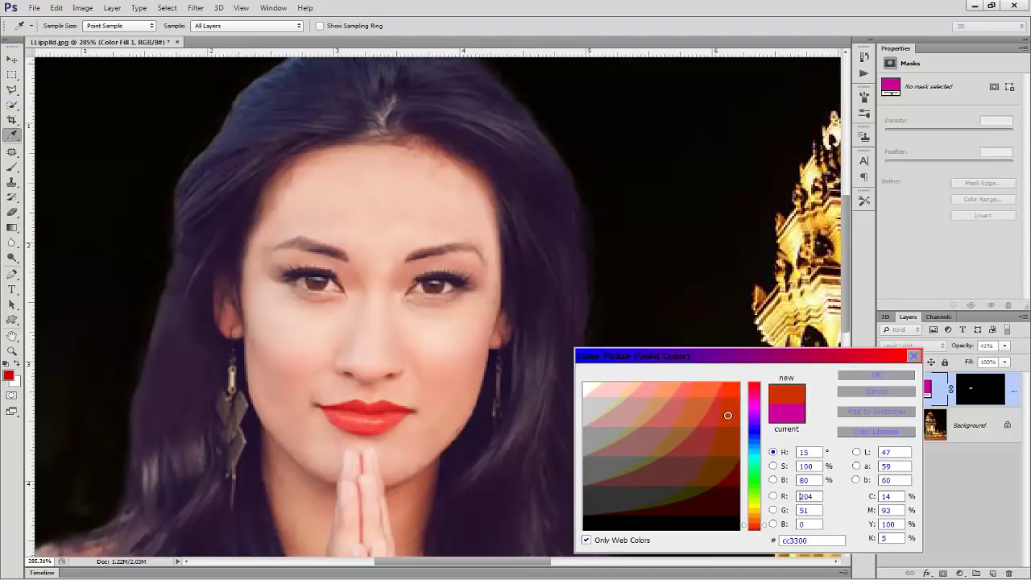
left_click(701, 391)
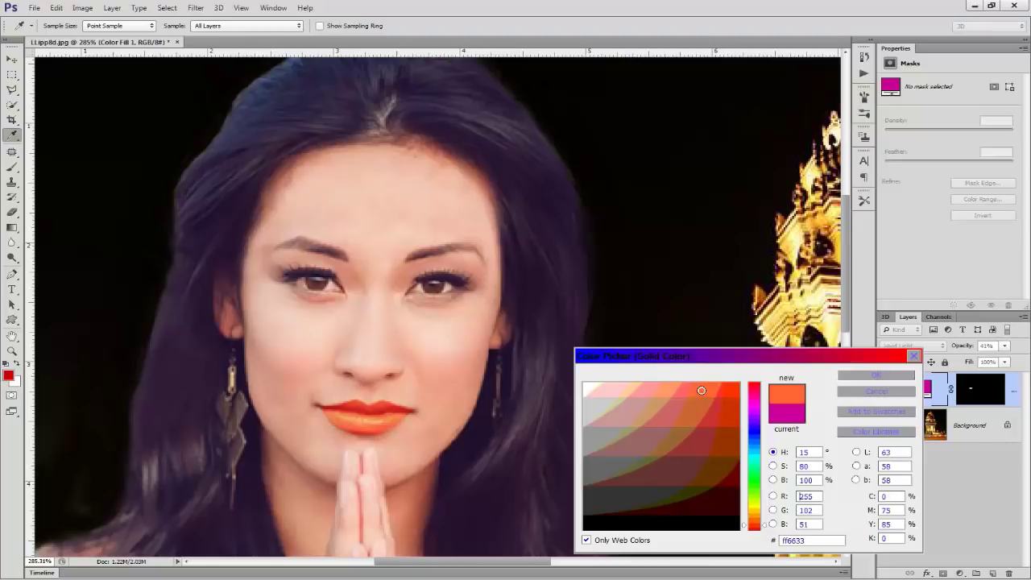
left_click(716, 415)
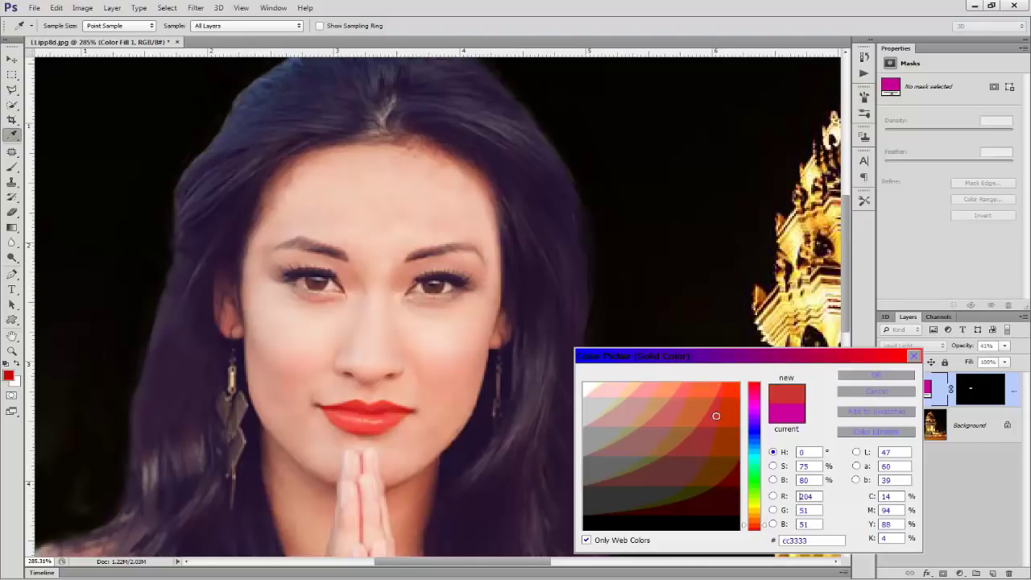
left_click(695, 449)
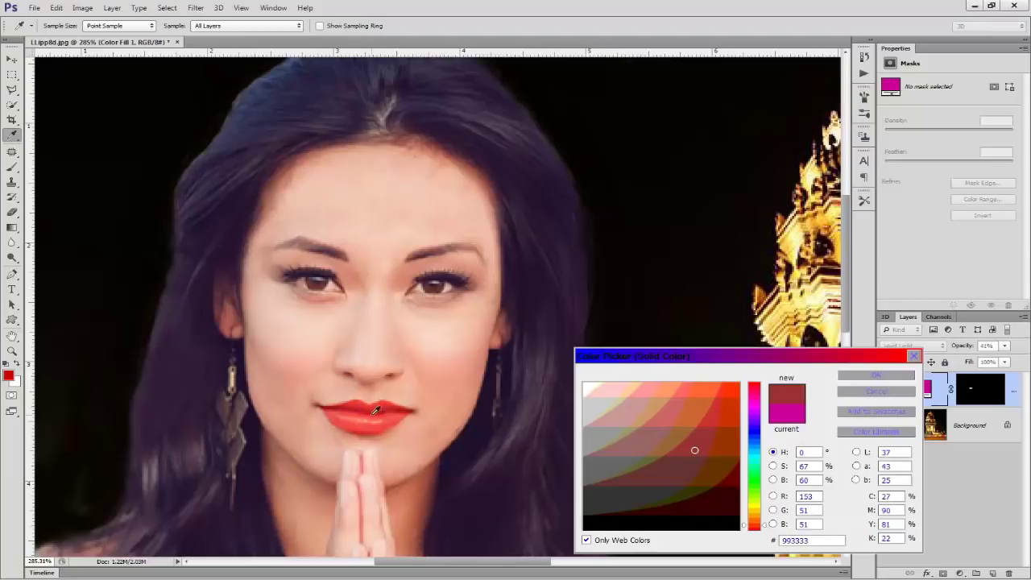
left_click(876, 376)
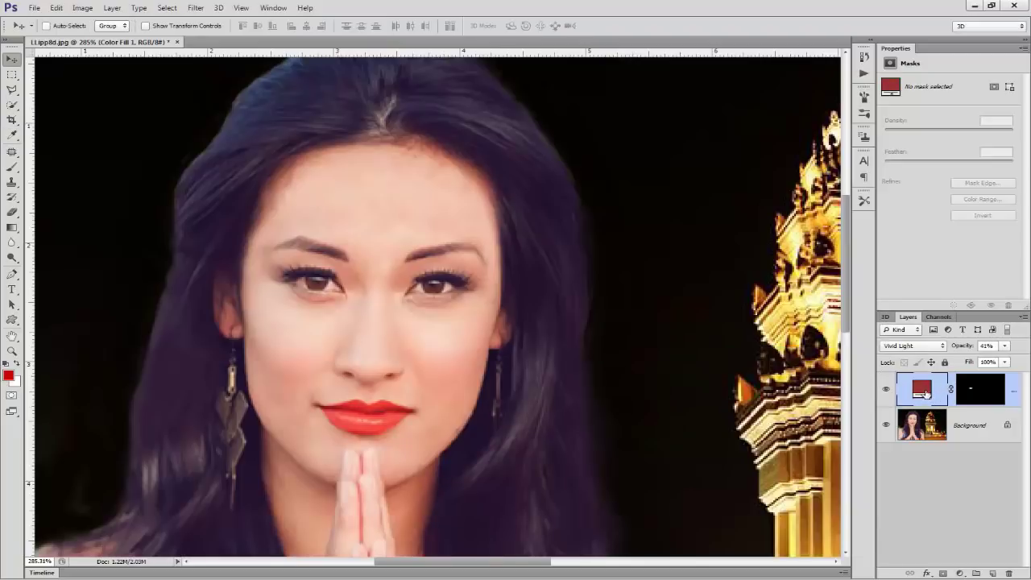
Set the lip fill layer's opacity to 37% and check the lips against the whole image
left_click(1006, 346)
mouse_move(987, 361)
left_mouse_down()
mouse_move(974, 361)
mouse_move(990, 360)
left_mouse_up()
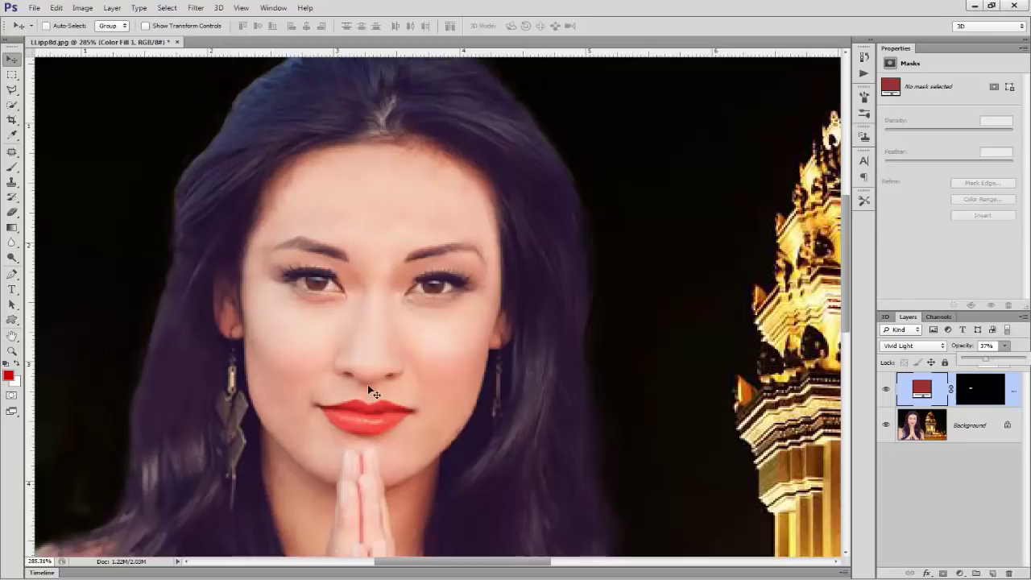
scroll(372, 374, "down", 3)
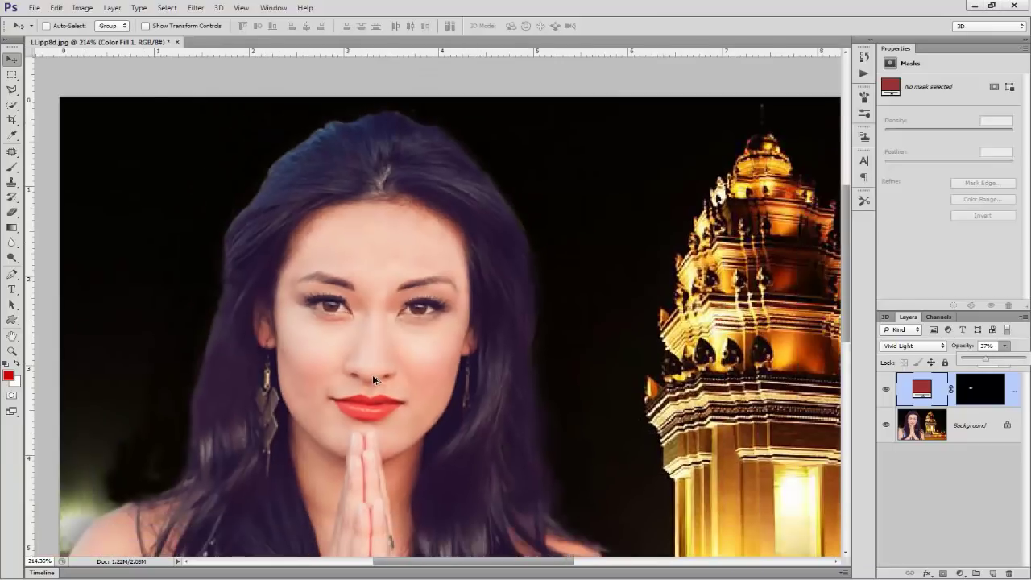
scroll(372, 374, "down", 3)
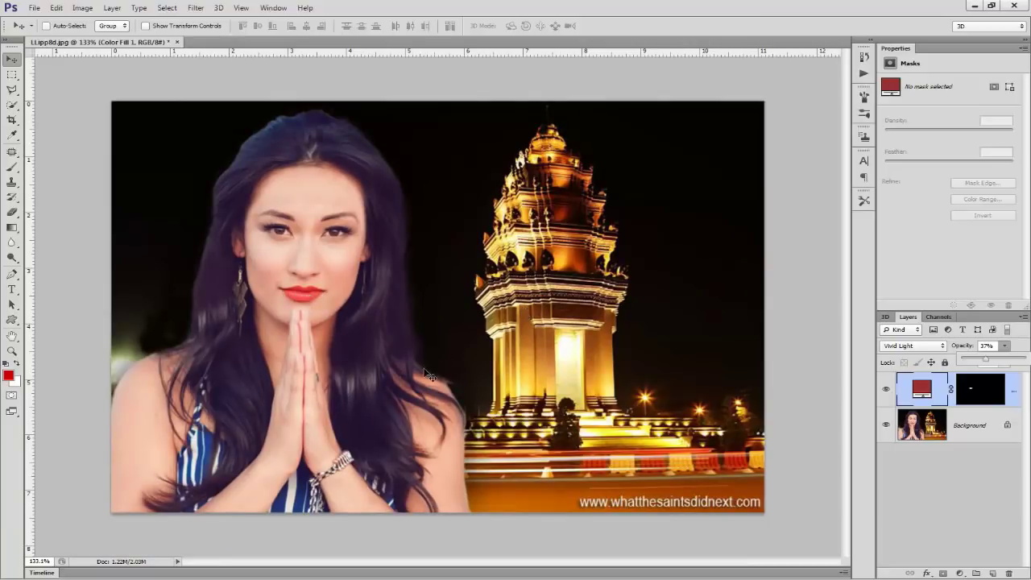
scroll(423, 368, "up", 5)
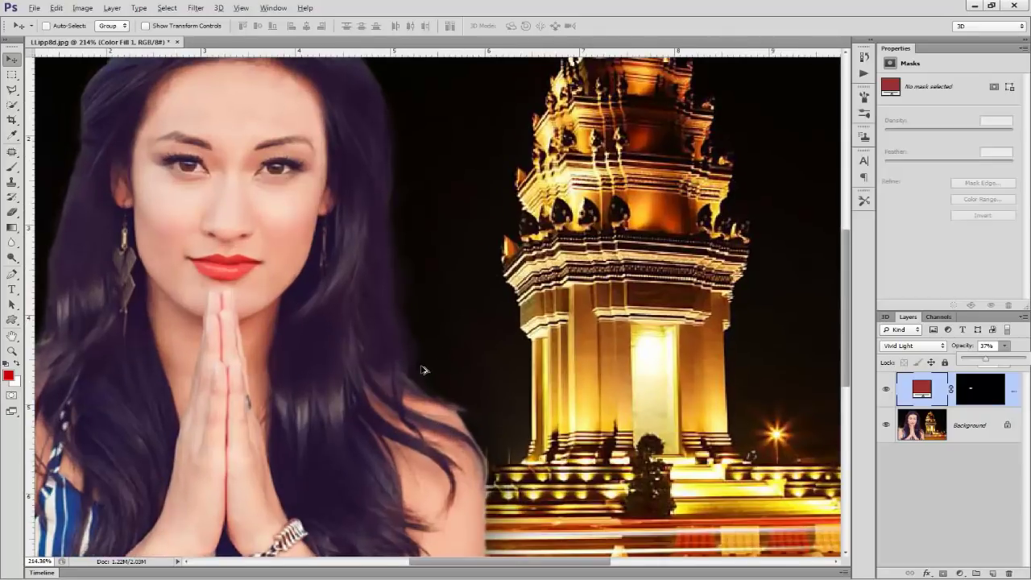
scroll(423, 370, "down", 6)
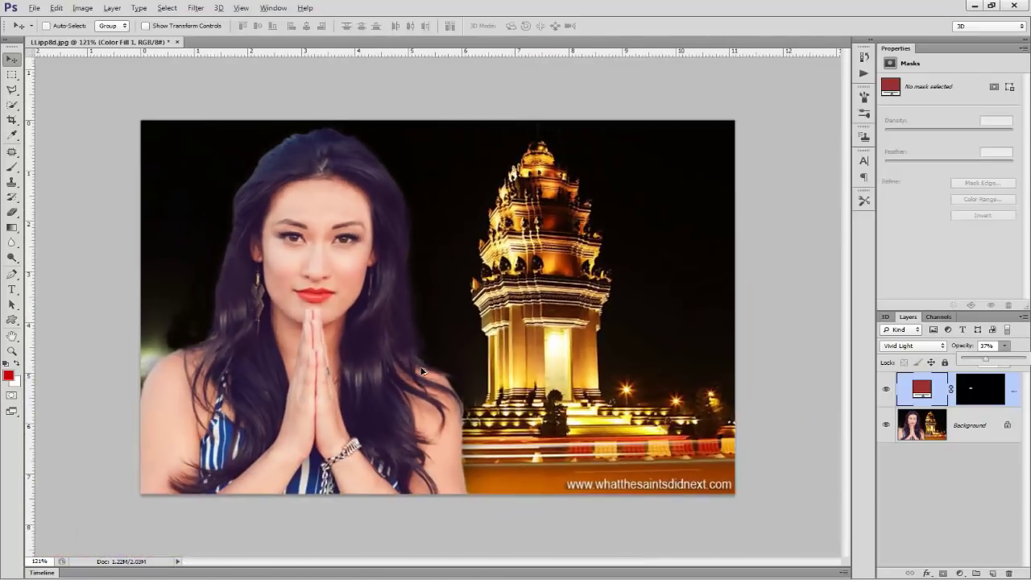
Try several magenta and dark purple shades on the lip fill layer and set its color to purple 990099
double_click(919, 392)
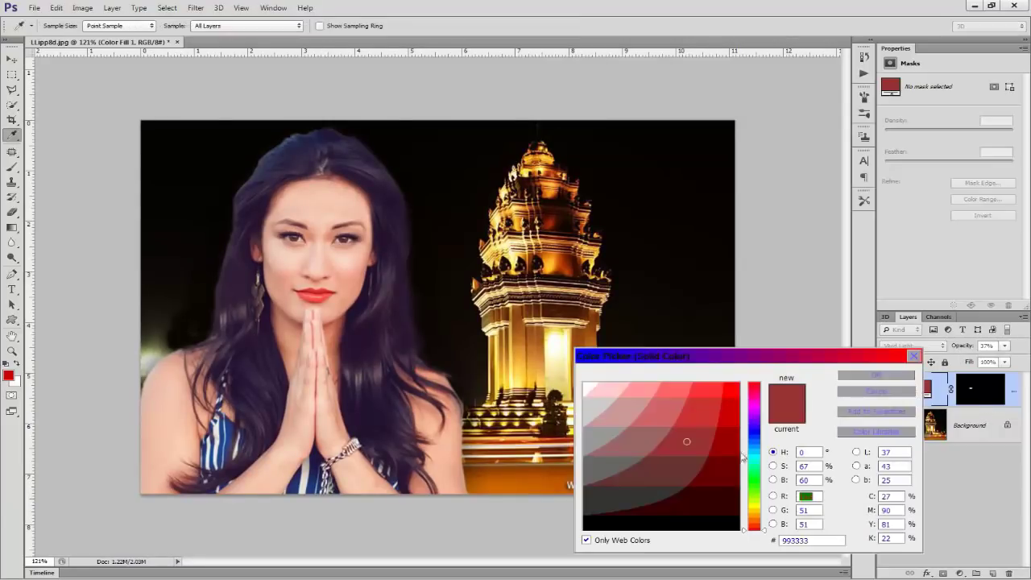
left_click(757, 409)
left_click(732, 414)
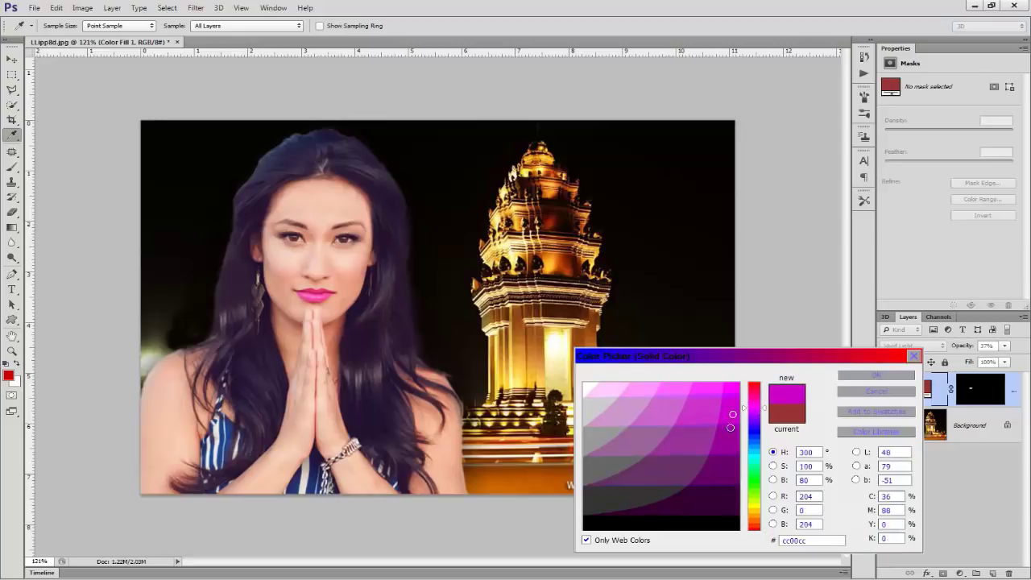
left_click(730, 446)
left_click(729, 478)
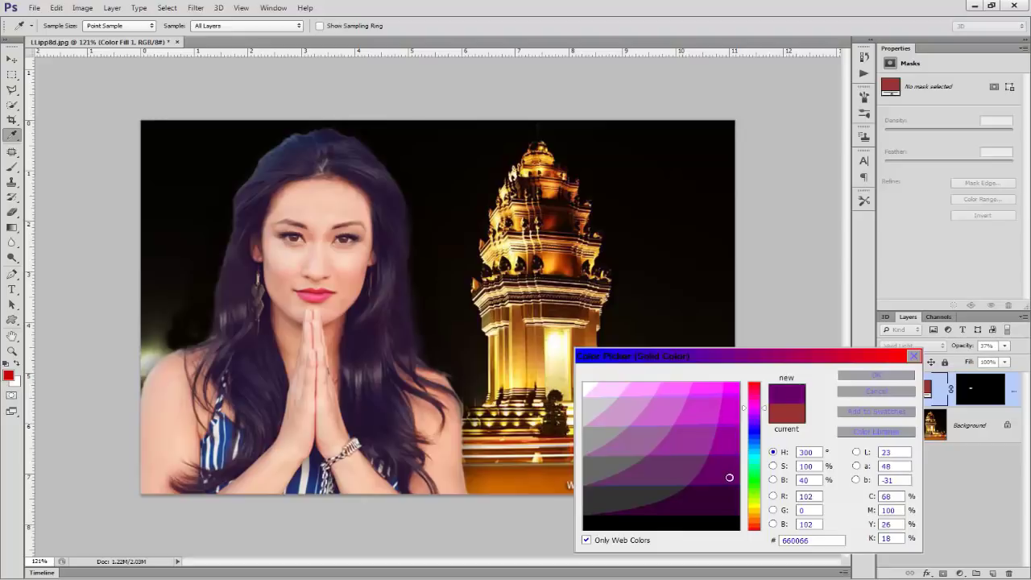
left_click(730, 497)
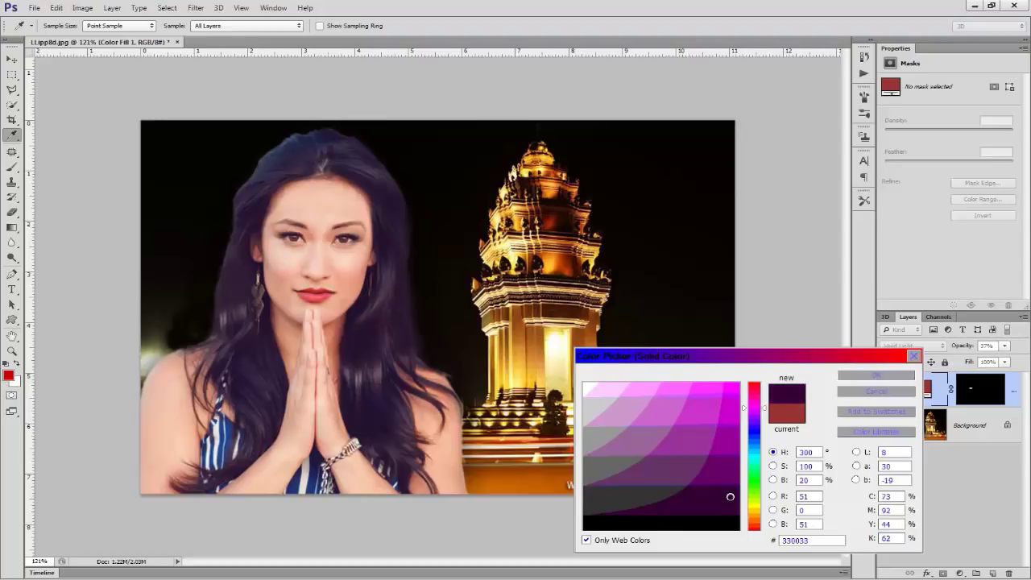
left_click(672, 471)
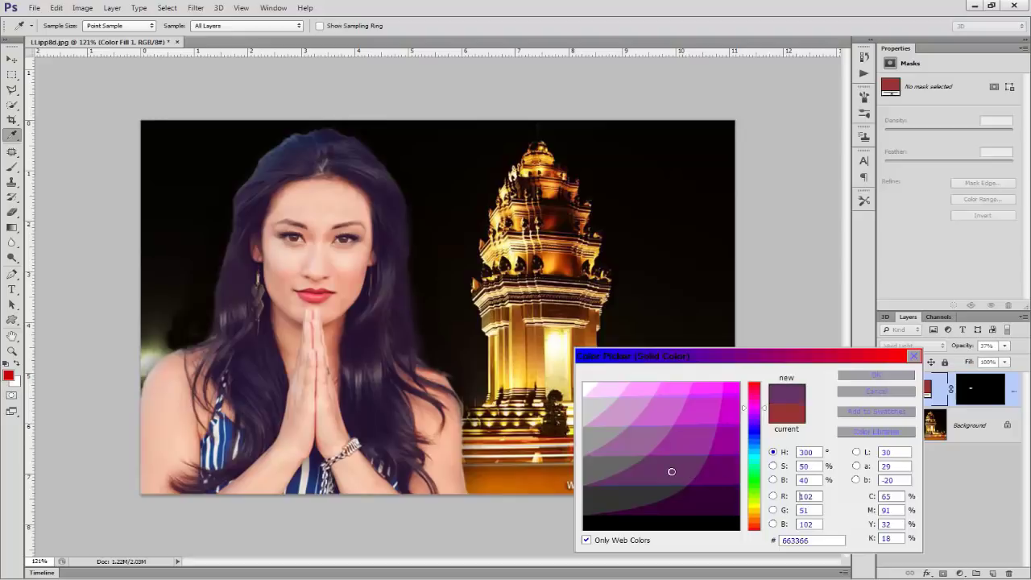
left_click(726, 441)
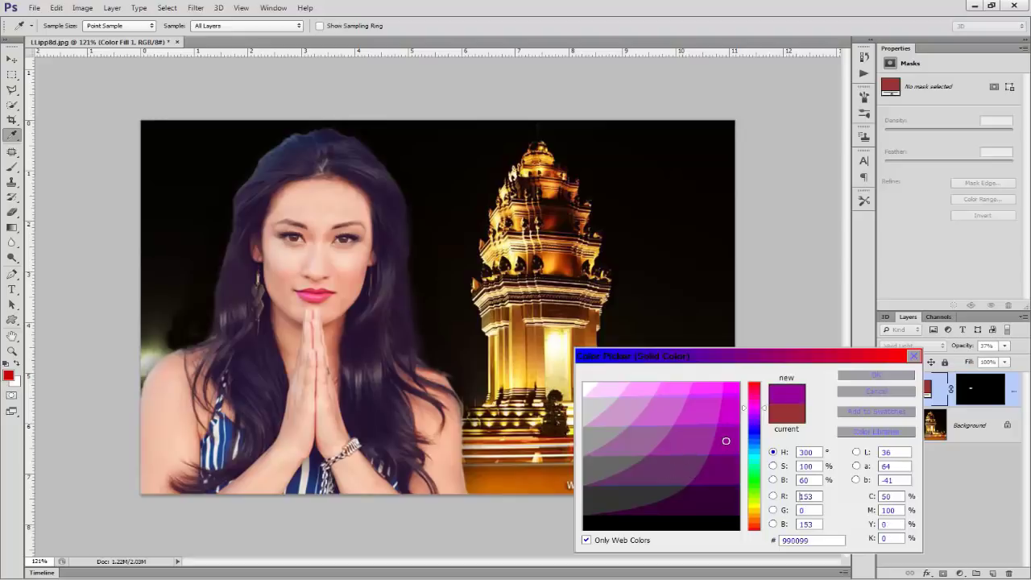
left_click(861, 376)
Raise the lip fill layer's opacity moderately to make the purple tint on the lips stronger
left_click(1005, 346)
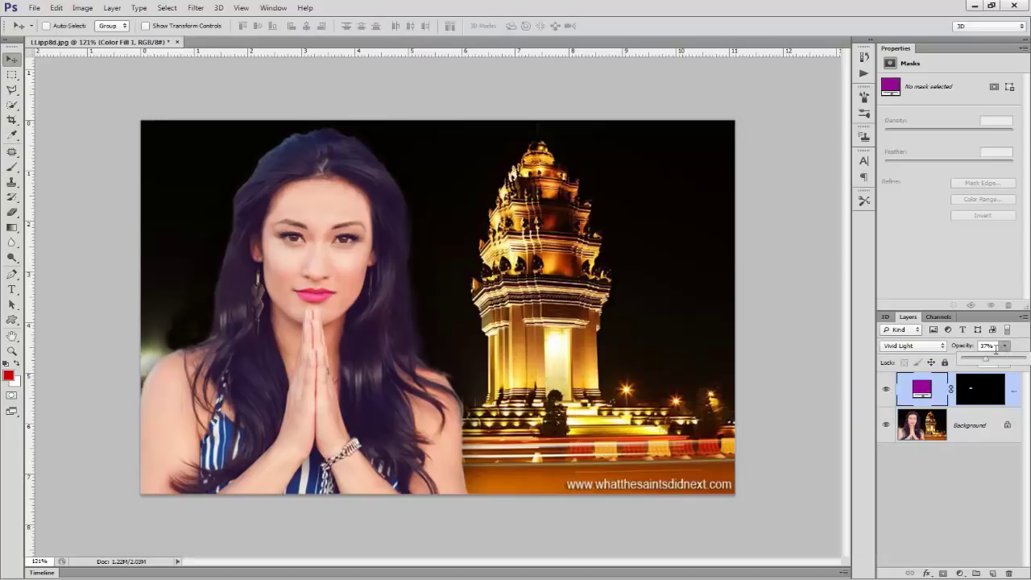
left_click_drag(992, 362, 1003, 362)
mouse_move(999, 361)
left_mouse_down()
mouse_move(980, 363)
mouse_move(996, 364)
left_mouse_up()
left_click(1004, 346)
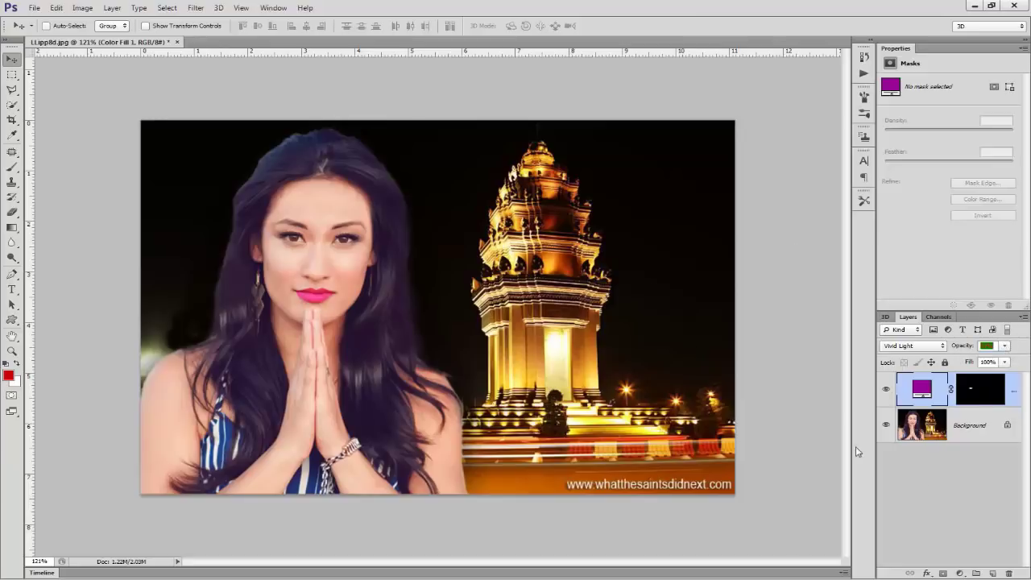